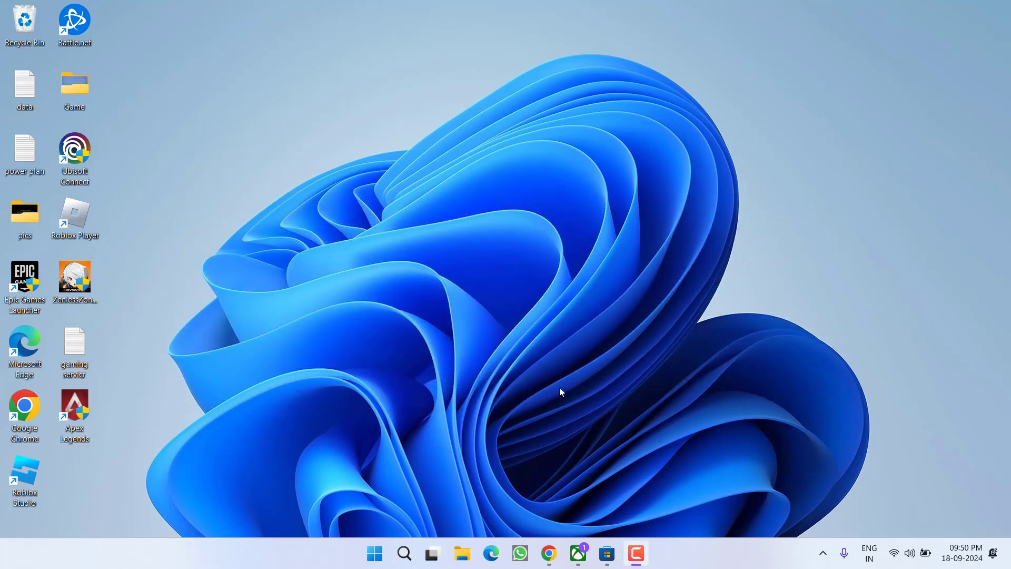
Open Settings with Win+I and show the Windows Update page down to More options
click(486, 333)
key(super+i)
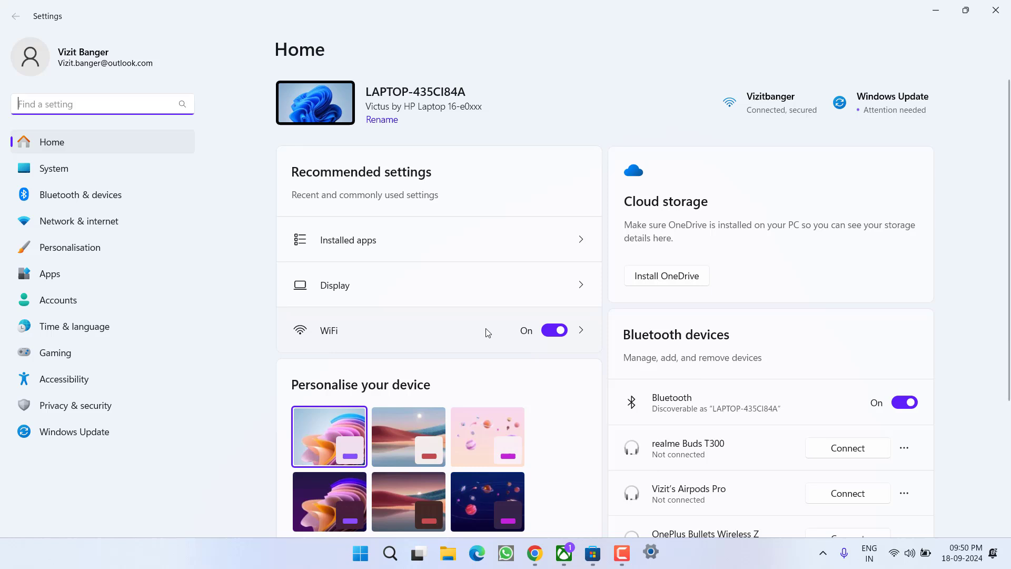
click(73, 435)
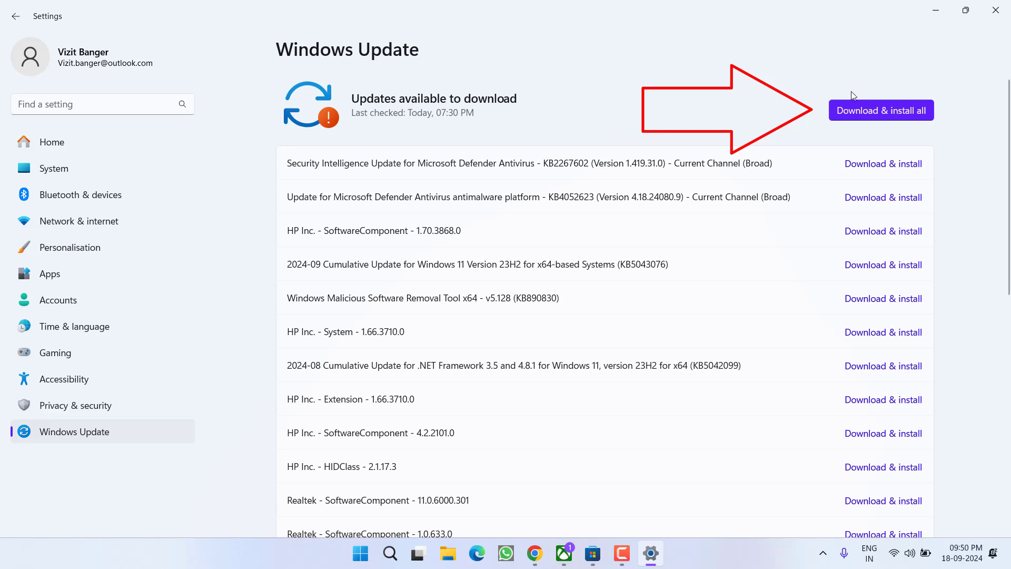
scroll(530, 212, down, 10)
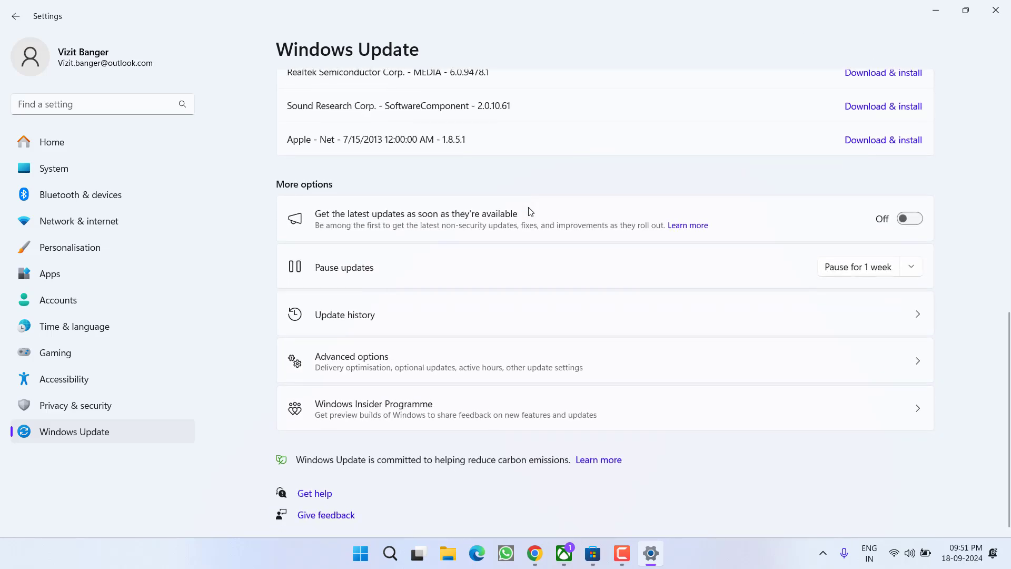
Tick the optional HP Inc. Firmware 15.21.0.0 driver update, then close Settings
click(384, 364)
scroll(390, 366, down, 2)
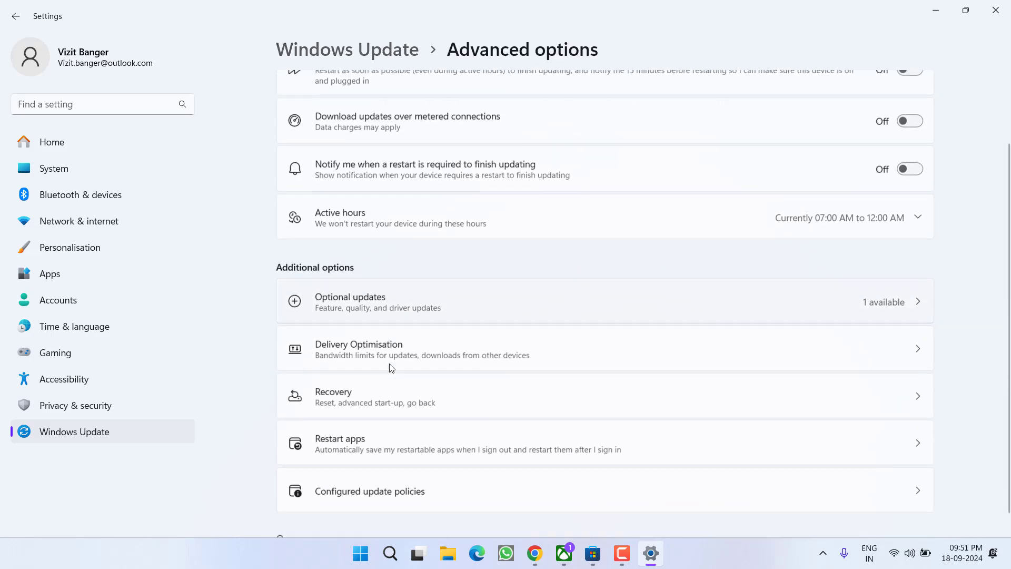
scroll(391, 367, down, 1)
click(387, 287)
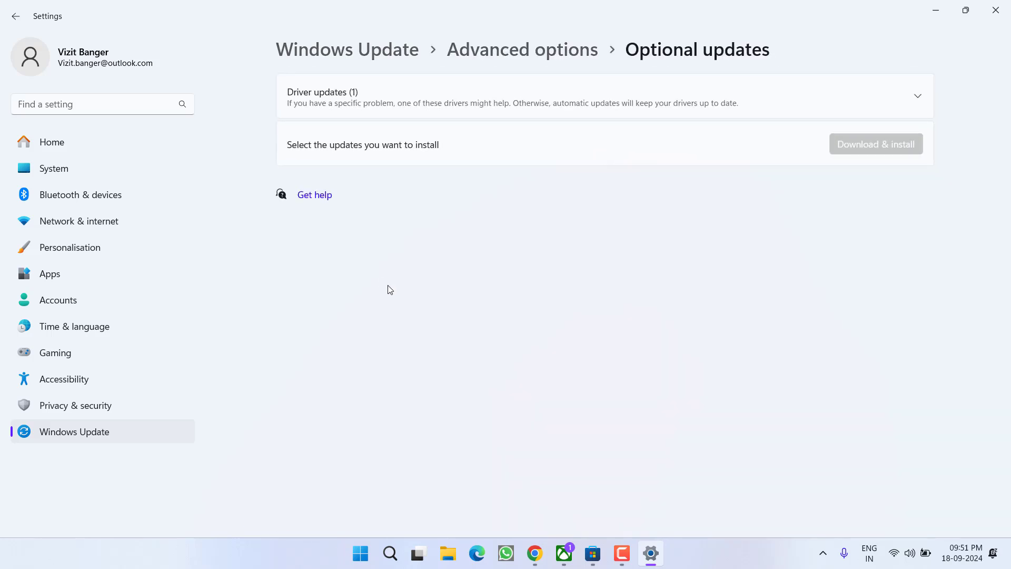
click(549, 95)
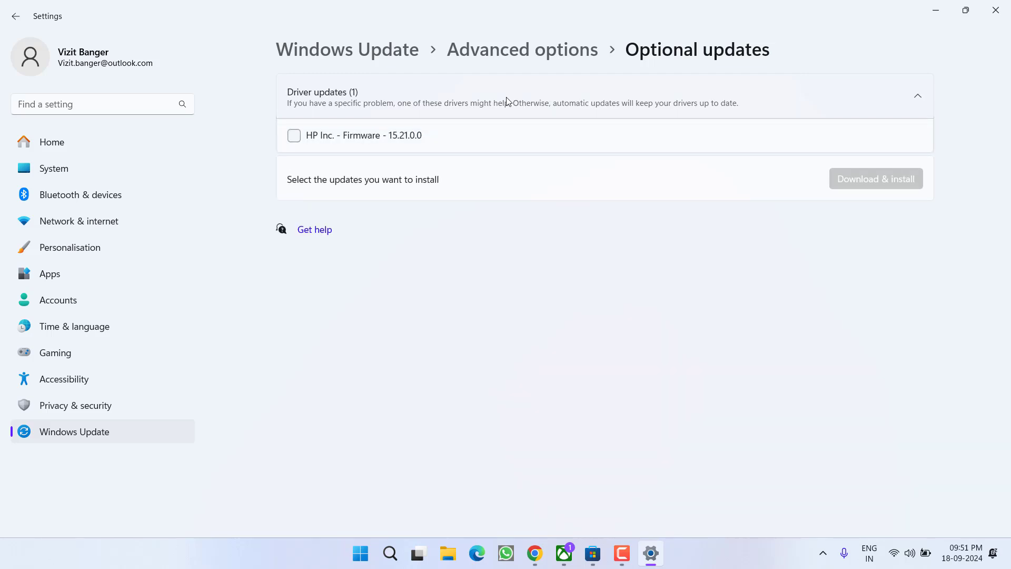
click(294, 136)
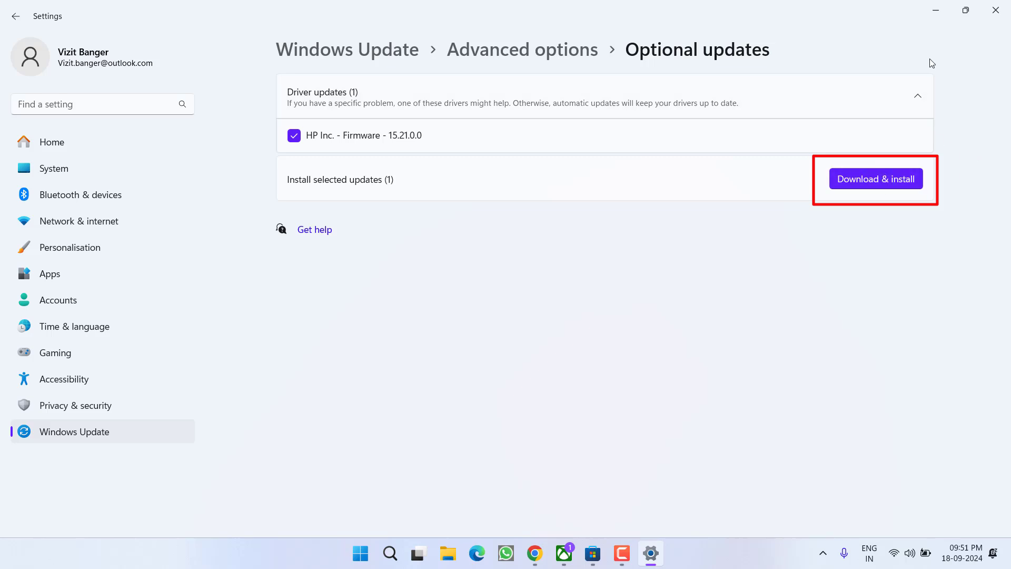
click(995, 10)
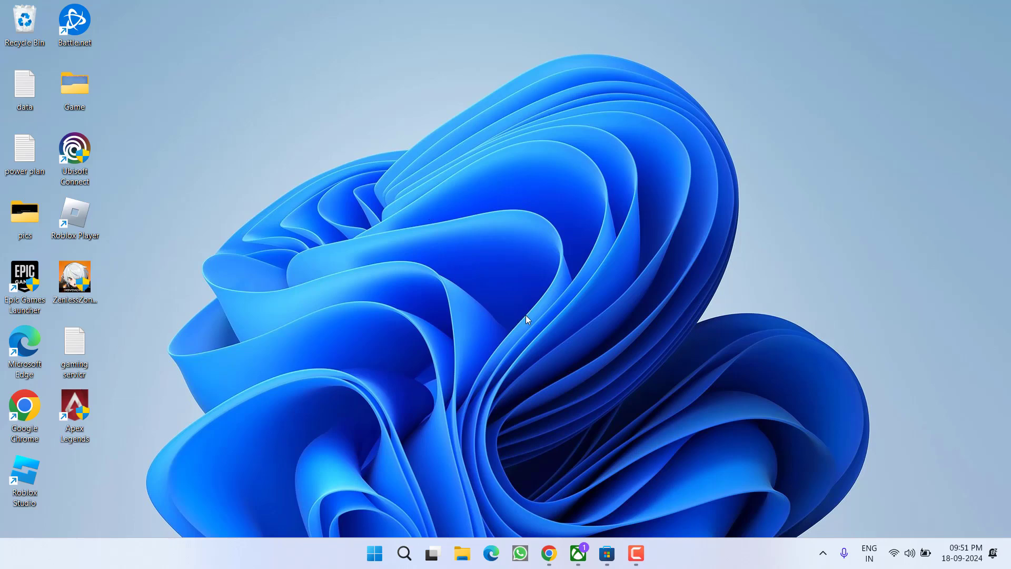
Open the Xbox app and a smaller Microsoft Store window moved aside
click(579, 550)
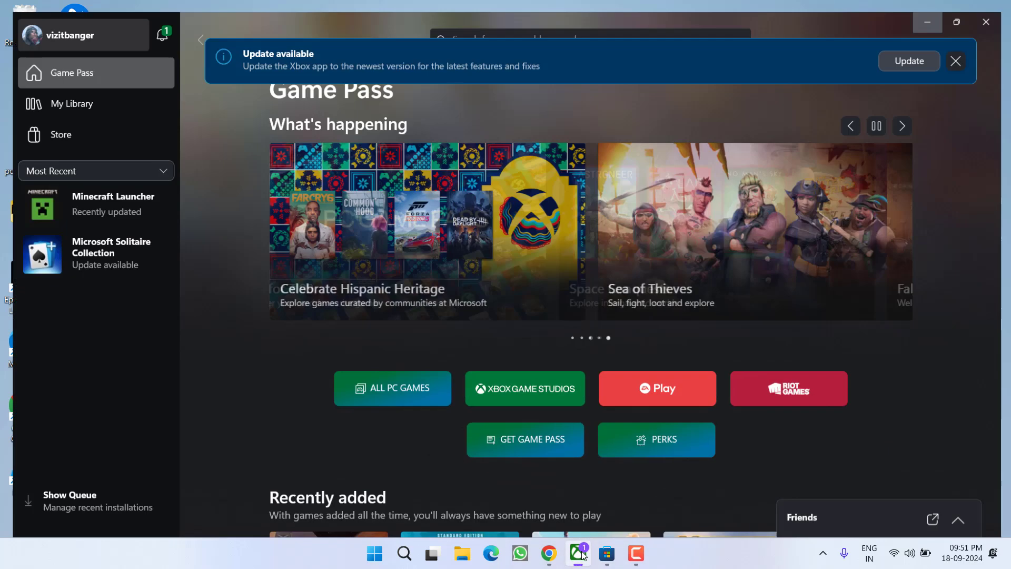
click(608, 553)
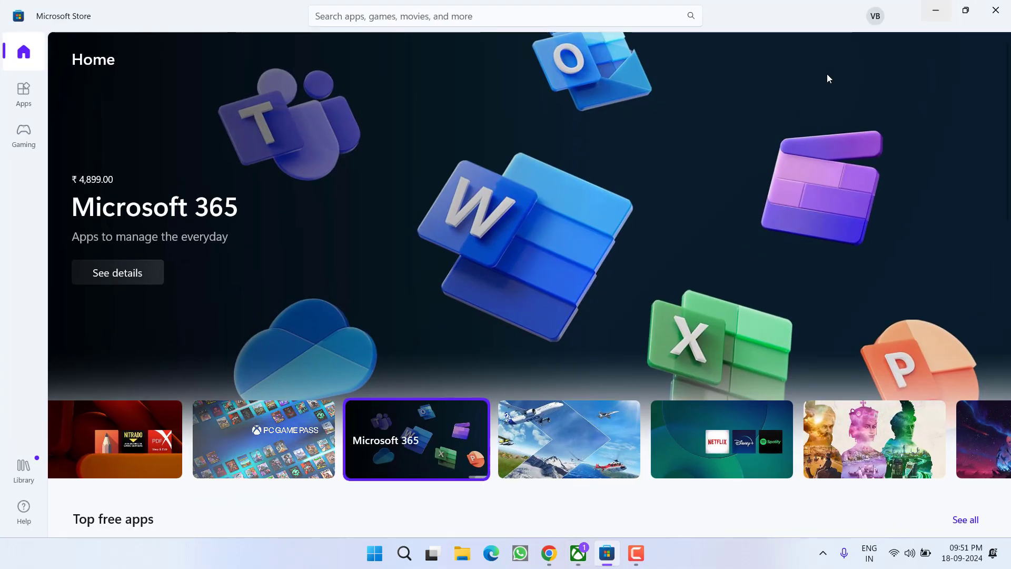
click(966, 10)
drag(877, 117, 725, 170)
click(965, 50)
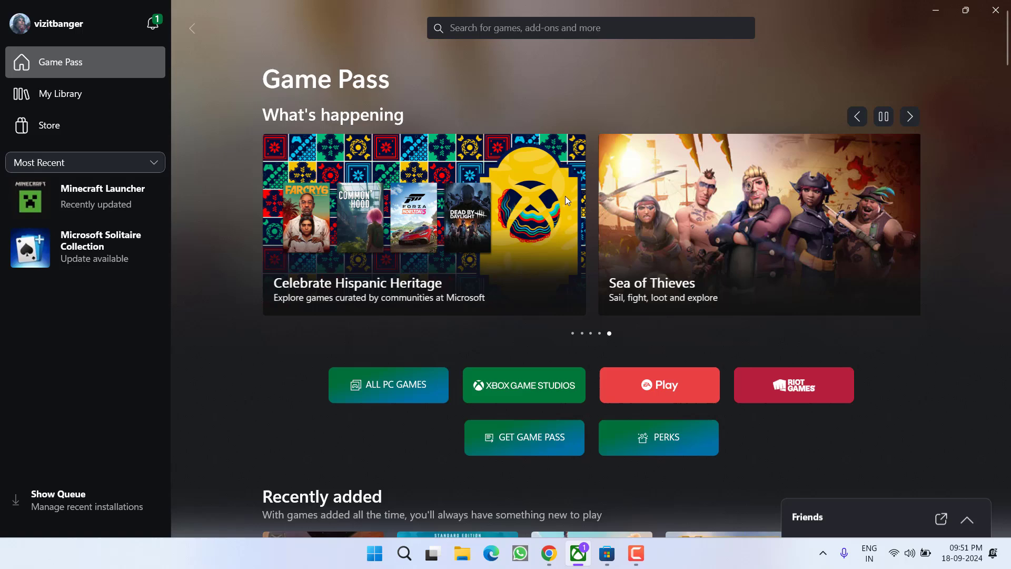
key(alt+Tab)
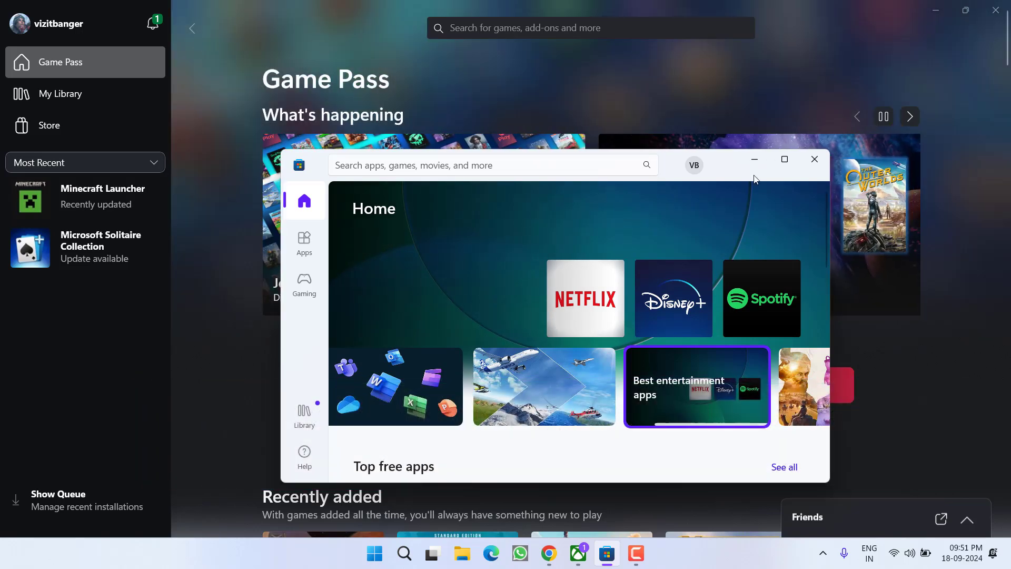
click(693, 169)
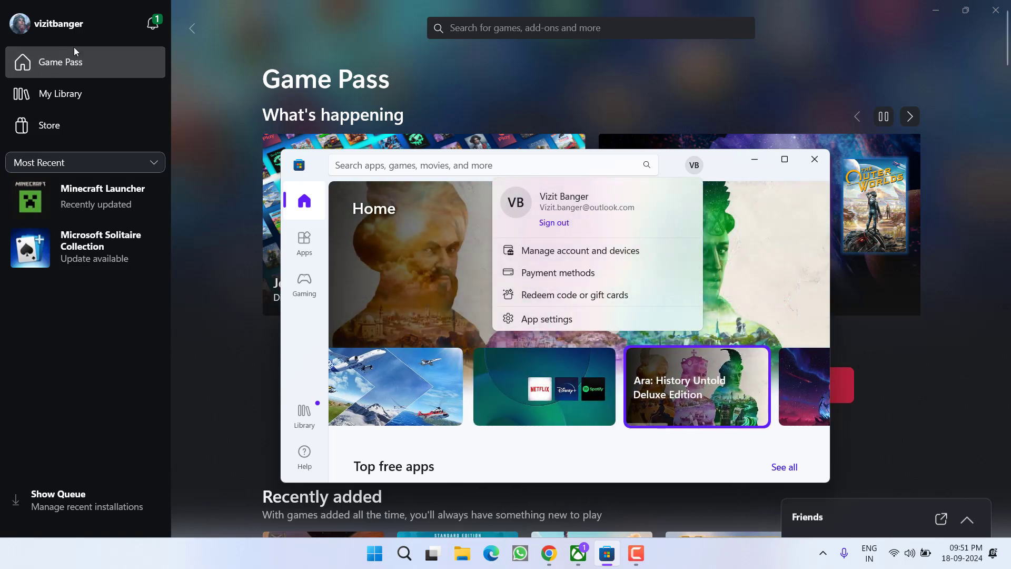
Sign out of the Xbox app and start signing back in
click(46, 26)
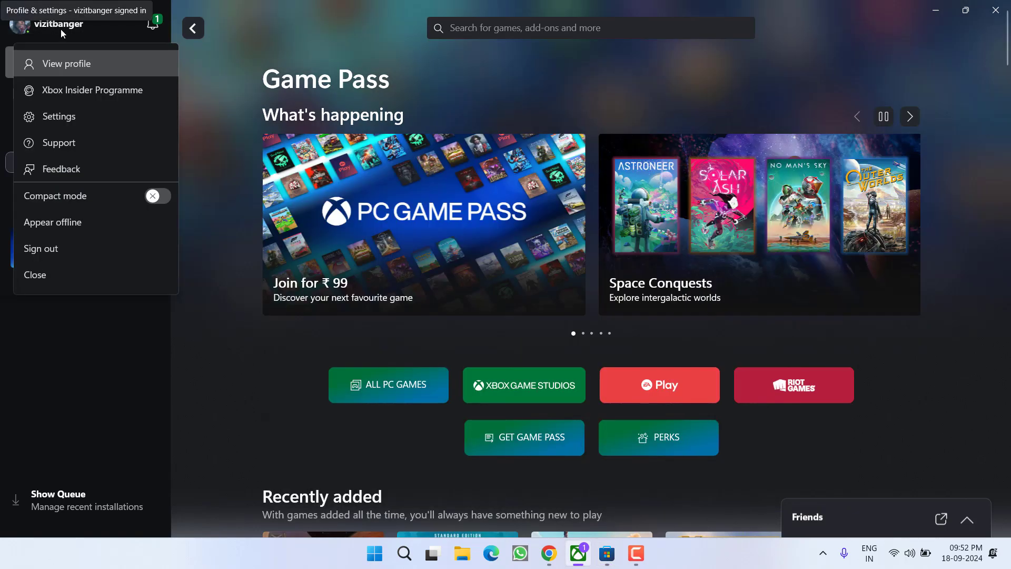
click(54, 251)
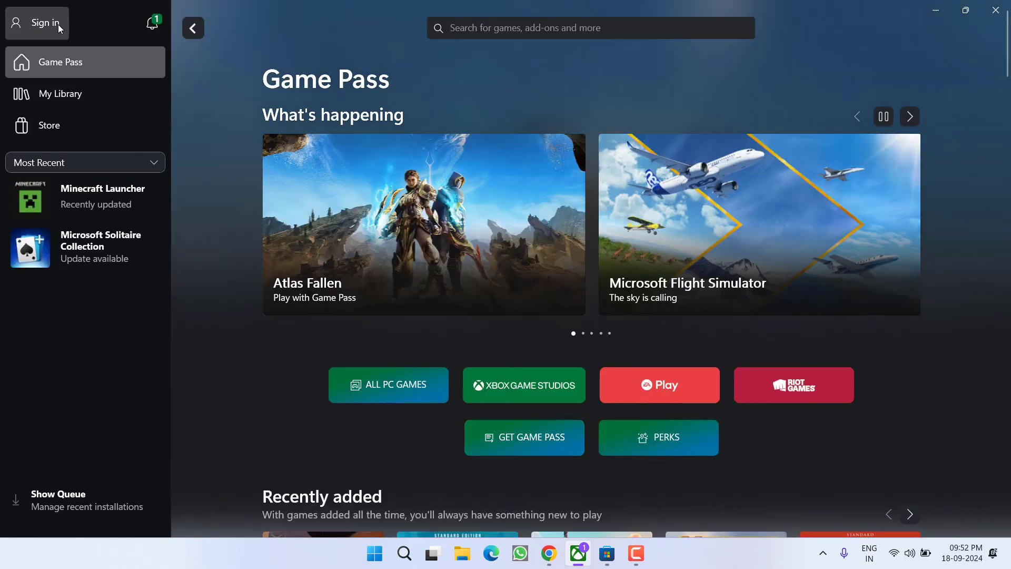
click(58, 24)
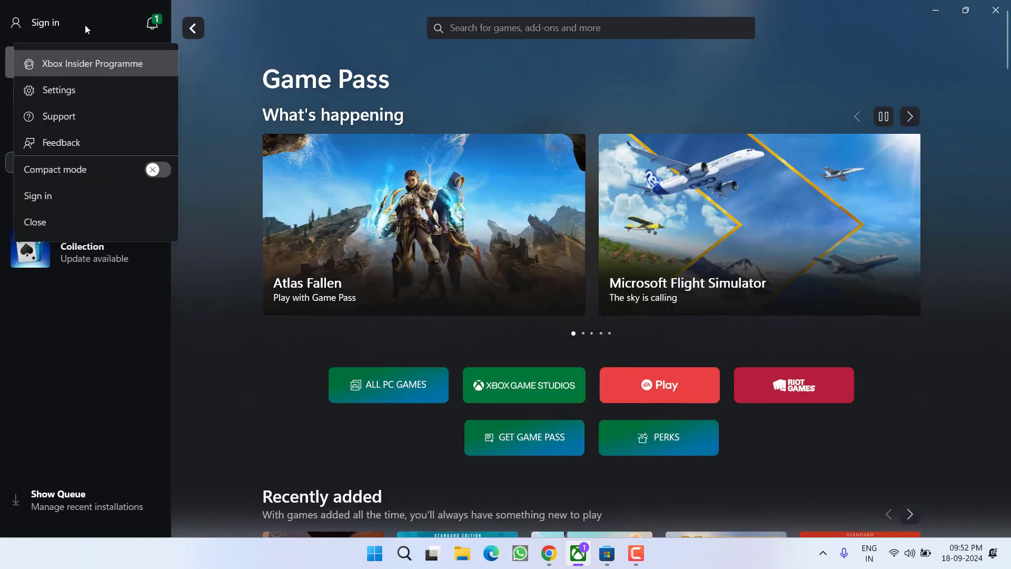
click(44, 197)
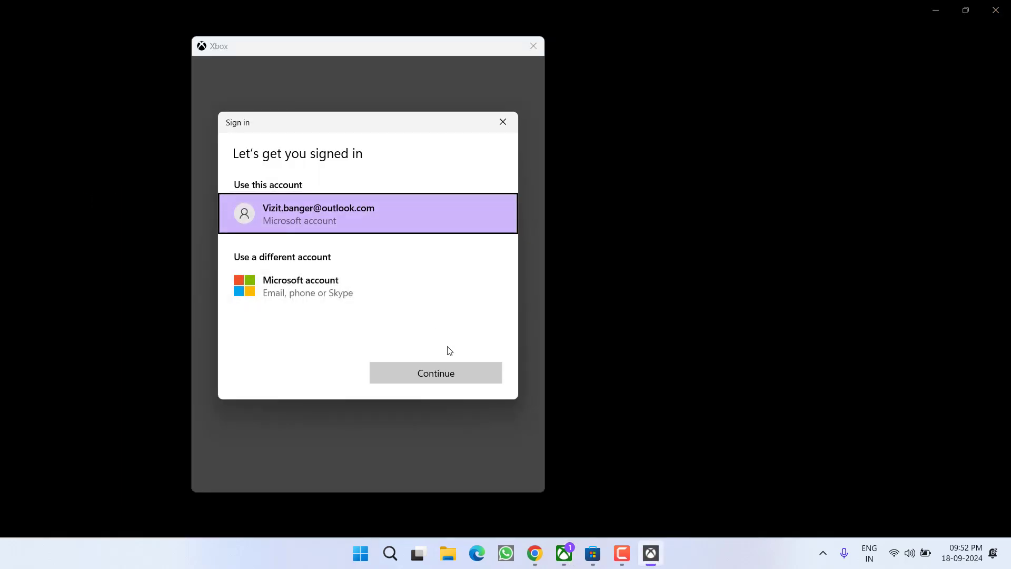
Finish the Xbox sign-in with the existing Microsoft account, then minimize Xbox and maximize Store
click(593, 553)
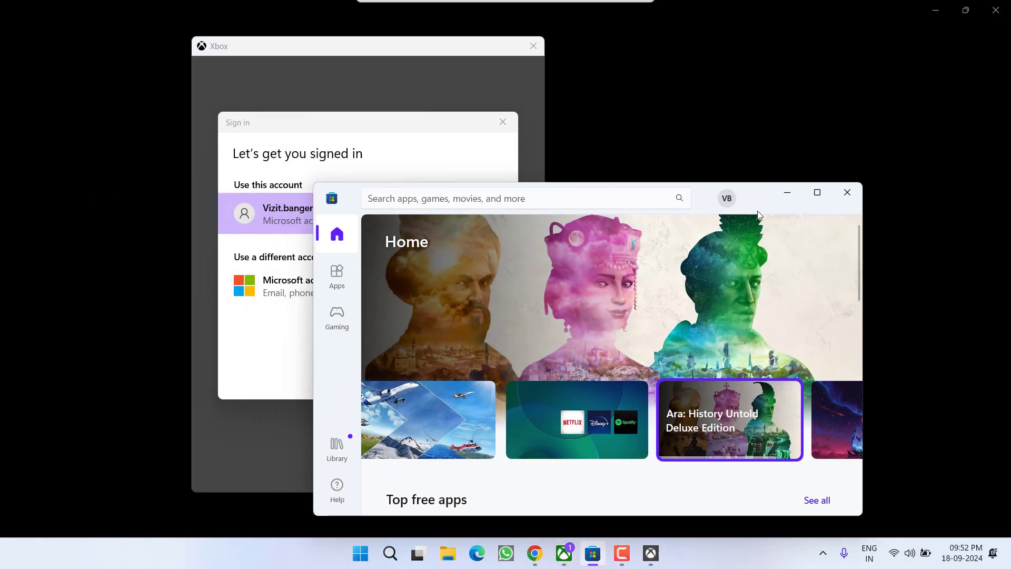
drag(759, 211, 854, 262)
click(823, 249)
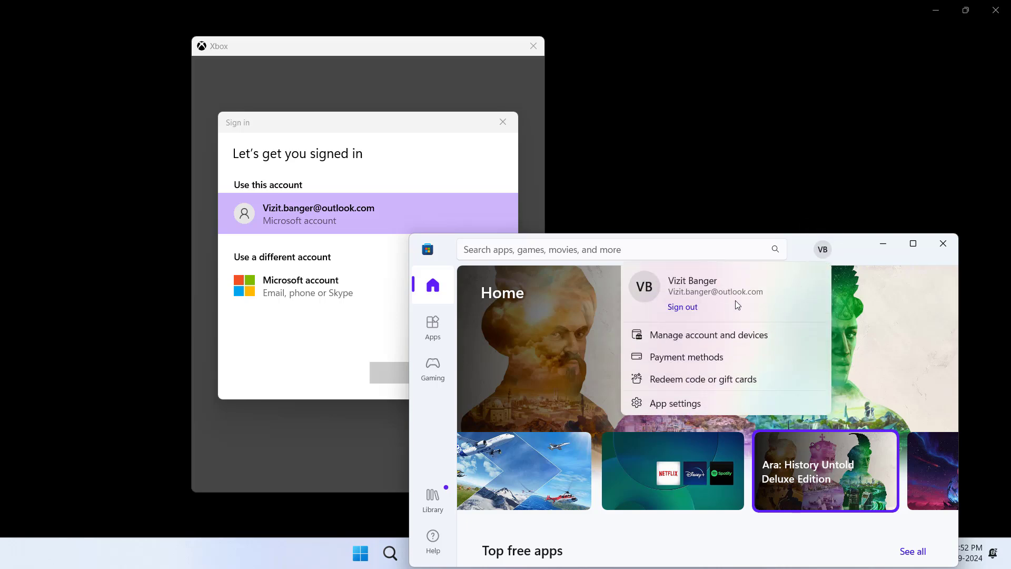
click(304, 219)
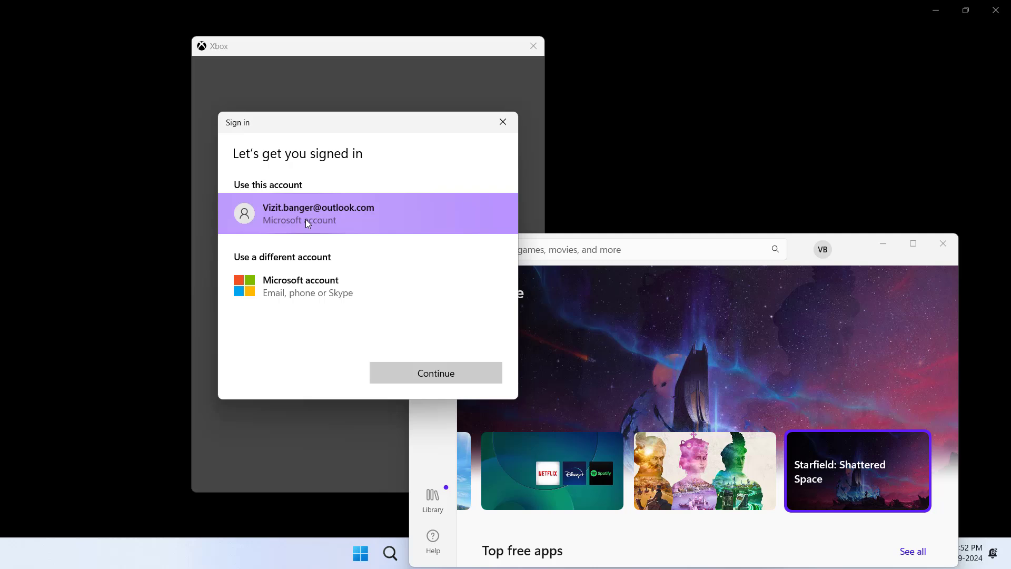
click(405, 371)
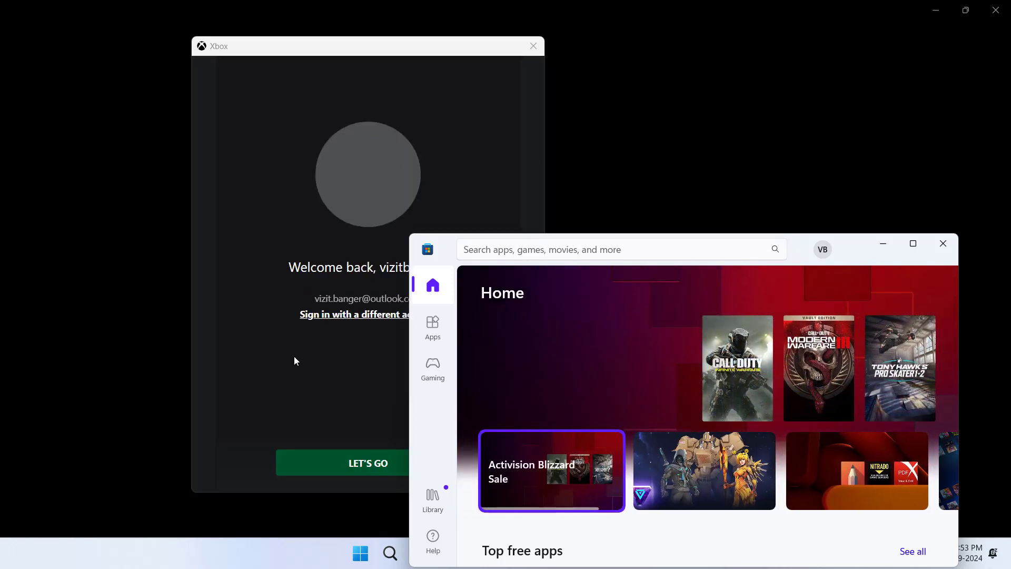
click(349, 463)
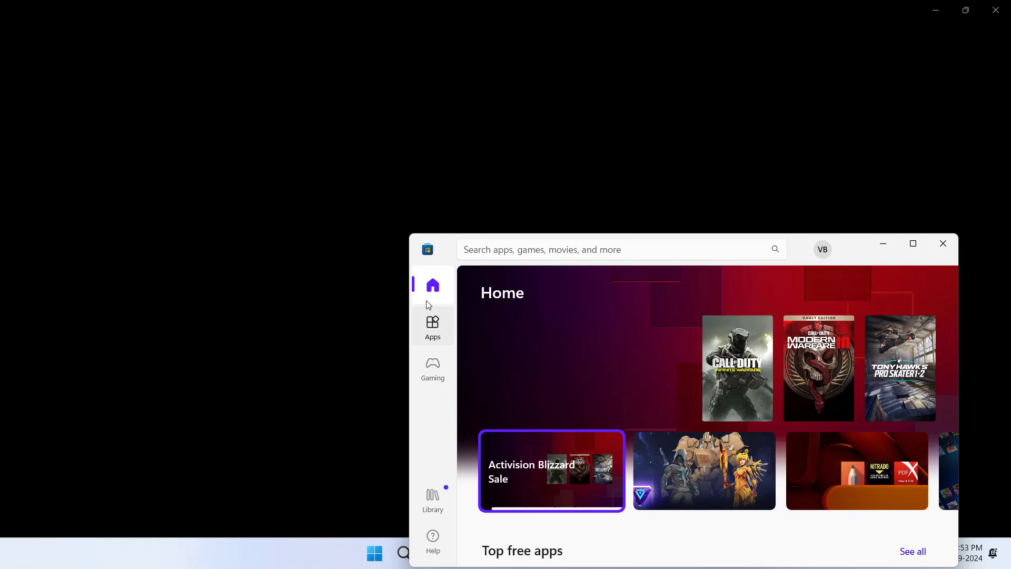
click(927, 11)
click(913, 243)
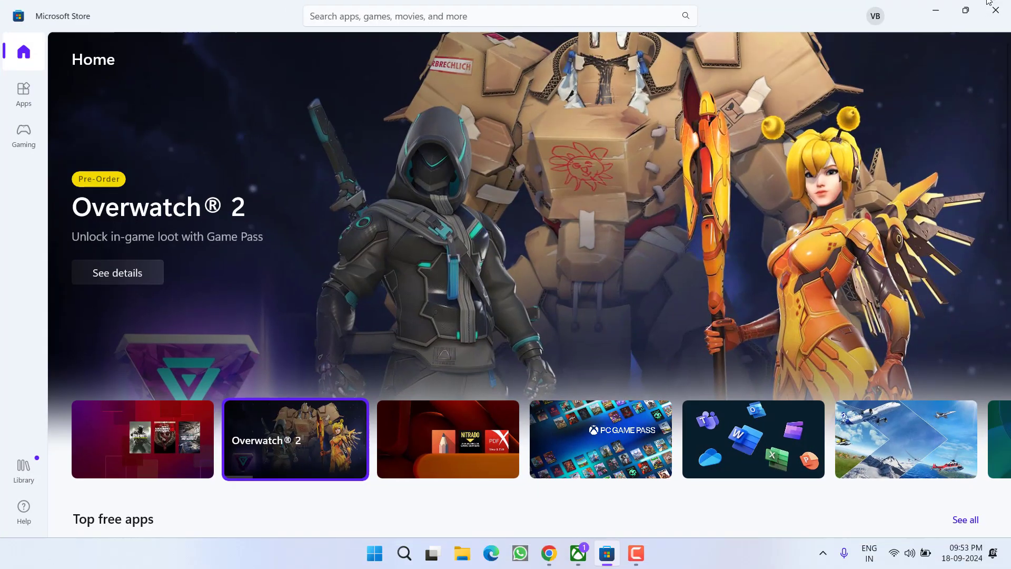
Close Microsoft Store and launch Windows PowerShell as administrator from a 'power' search
click(990, 4)
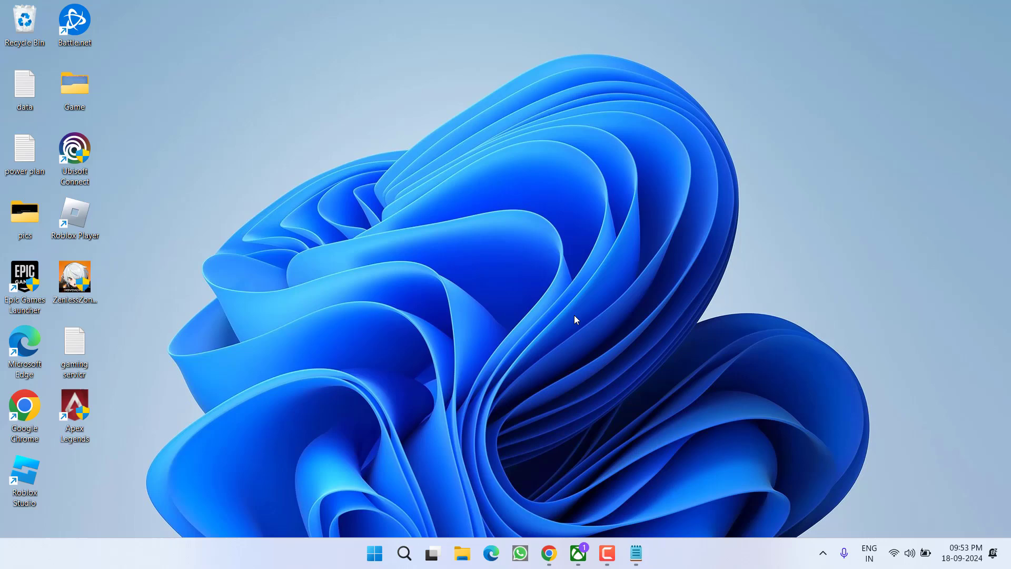
key(super)
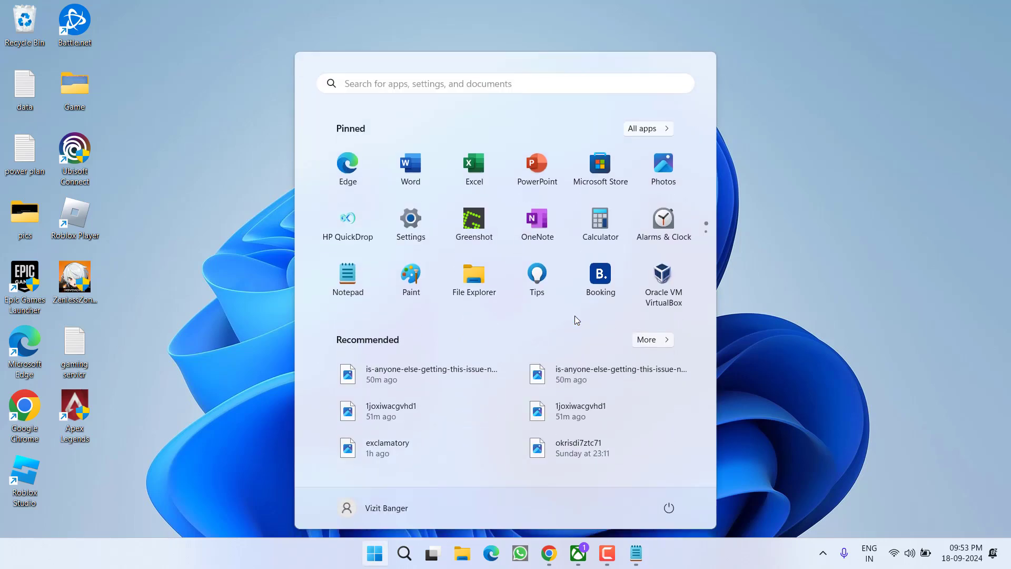
text(power)
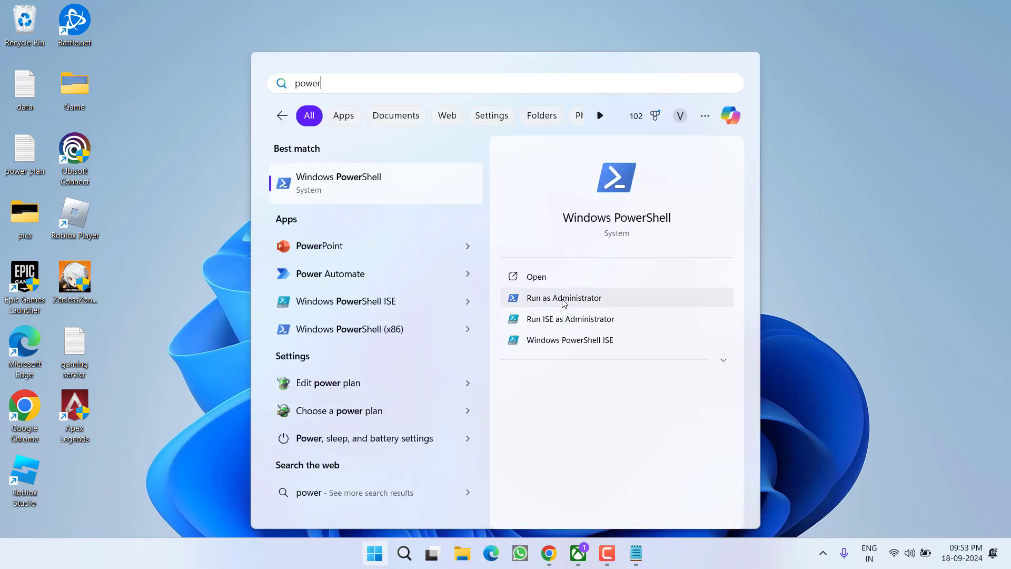
click(577, 300)
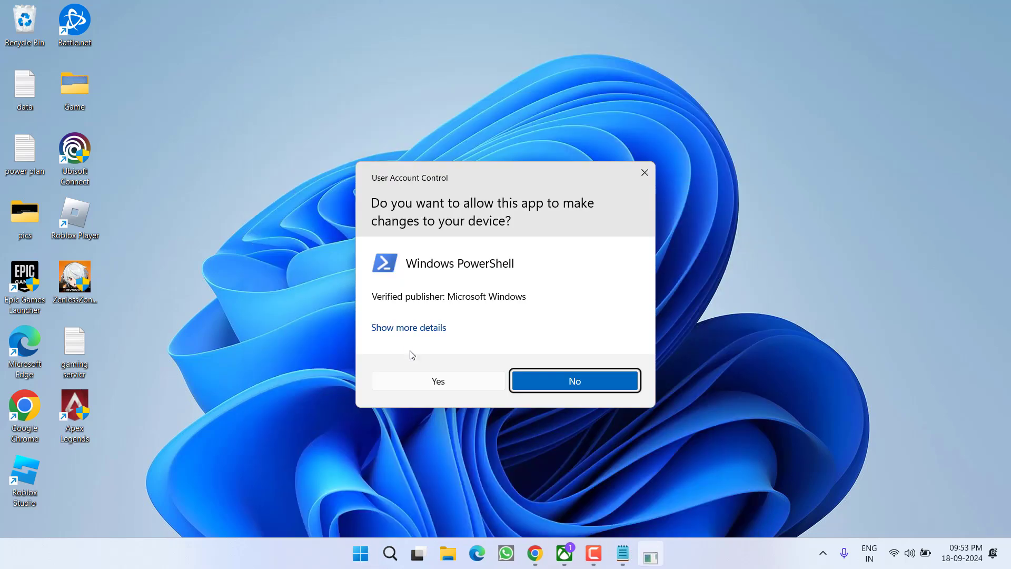
Approve admin PowerShell and run the Notepad-copied command removing Gaming Services for all users
click(429, 383)
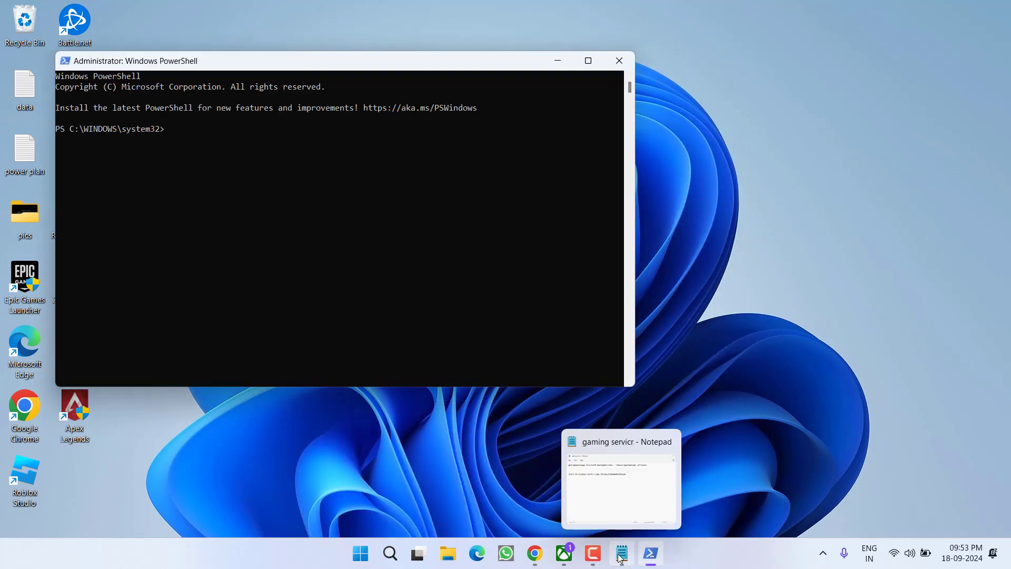
click(622, 553)
triple_click(378, 147)
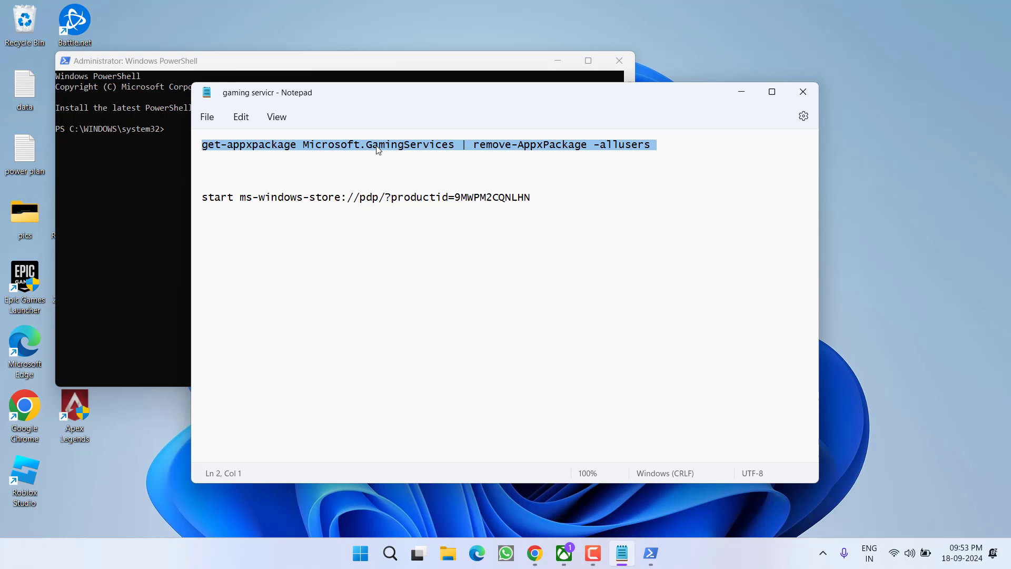
right_click(378, 148)
click(406, 220)
click(171, 181)
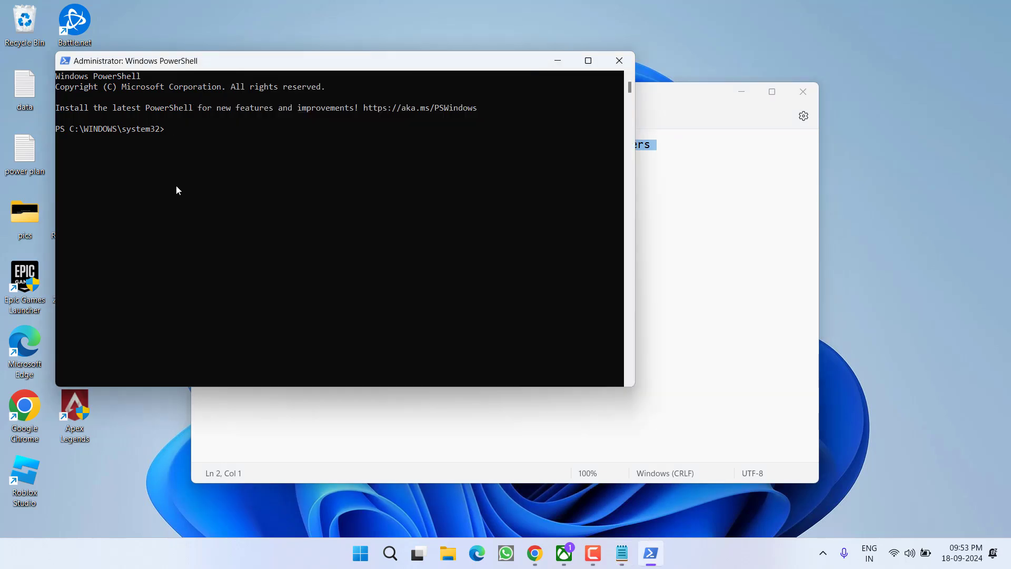
right_click(178, 192)
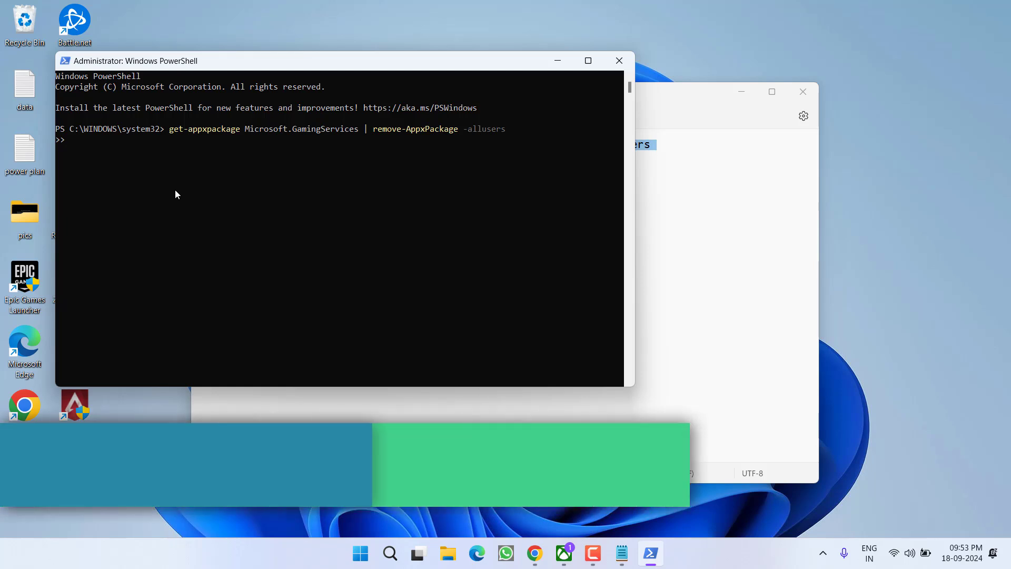
key(Return)
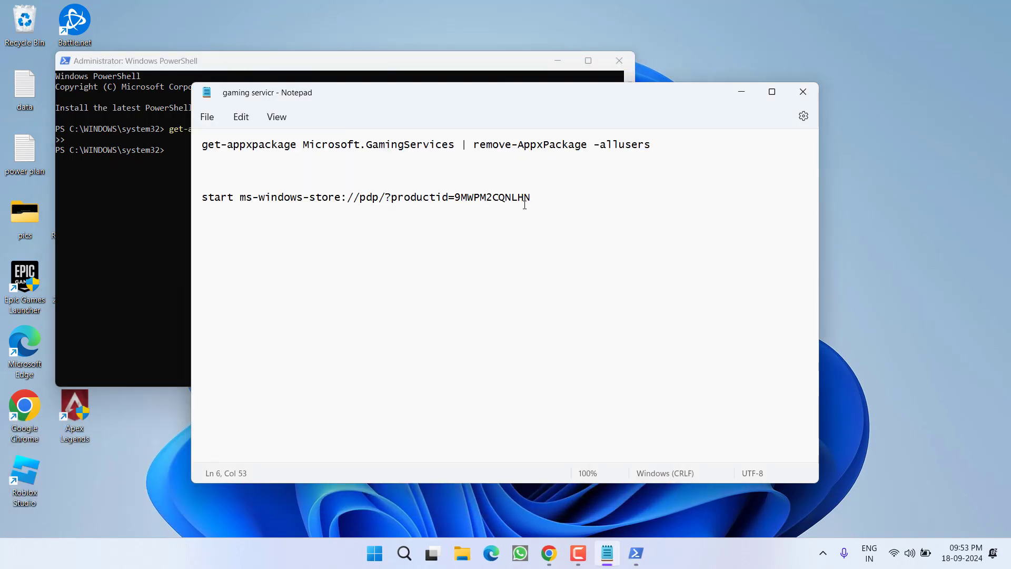
Run the start ms-windows-store command to open Gaming Services in Microsoft Store
drag(525, 204, 202, 199)
right_click(225, 198)
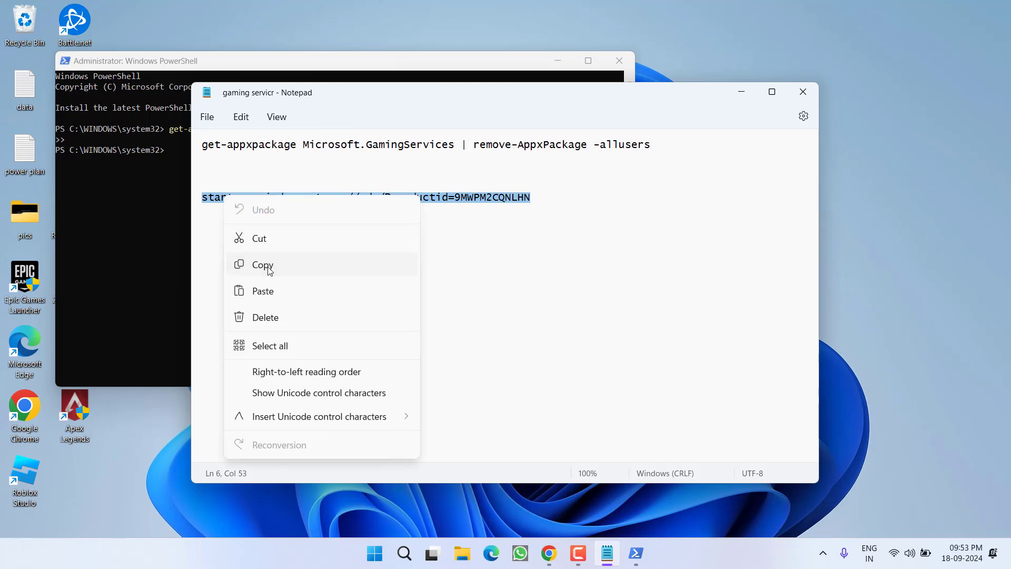
click(263, 265)
click(140, 219)
key(ctrl+v)
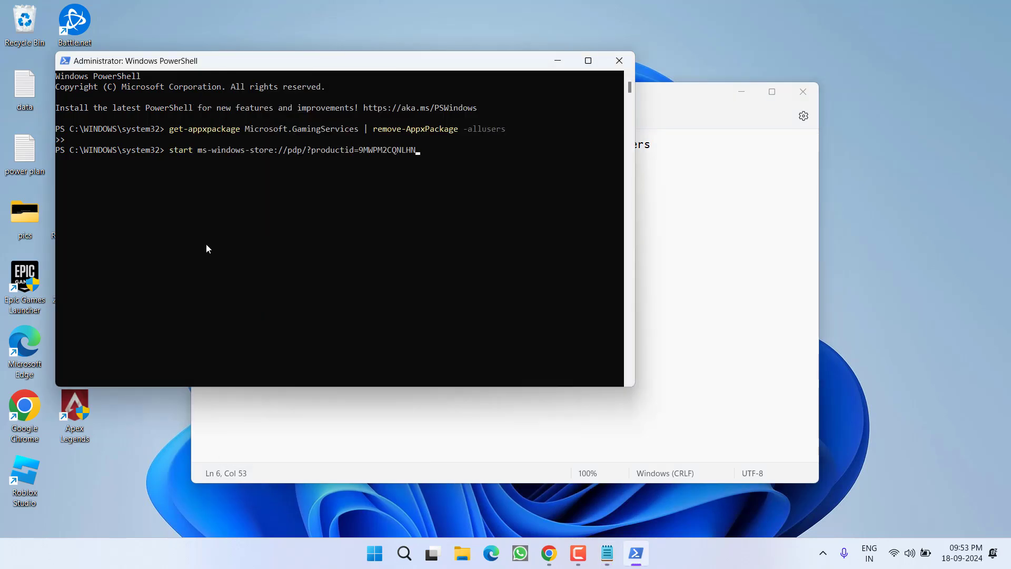
key(Return)
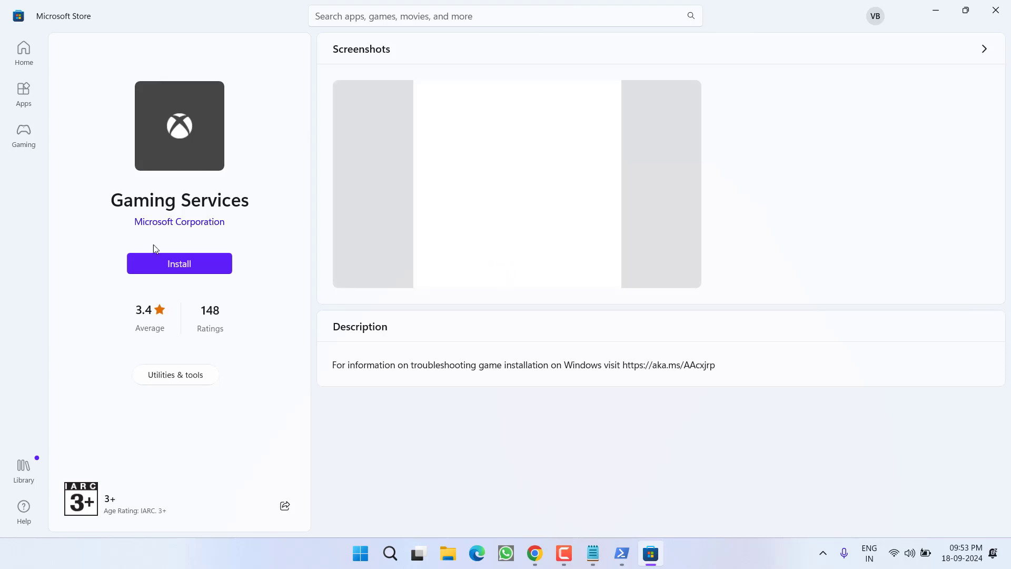
Install Gaming Services, approve the prompt, then minimize Store, close PowerShell and minimize Notepad
click(173, 262)
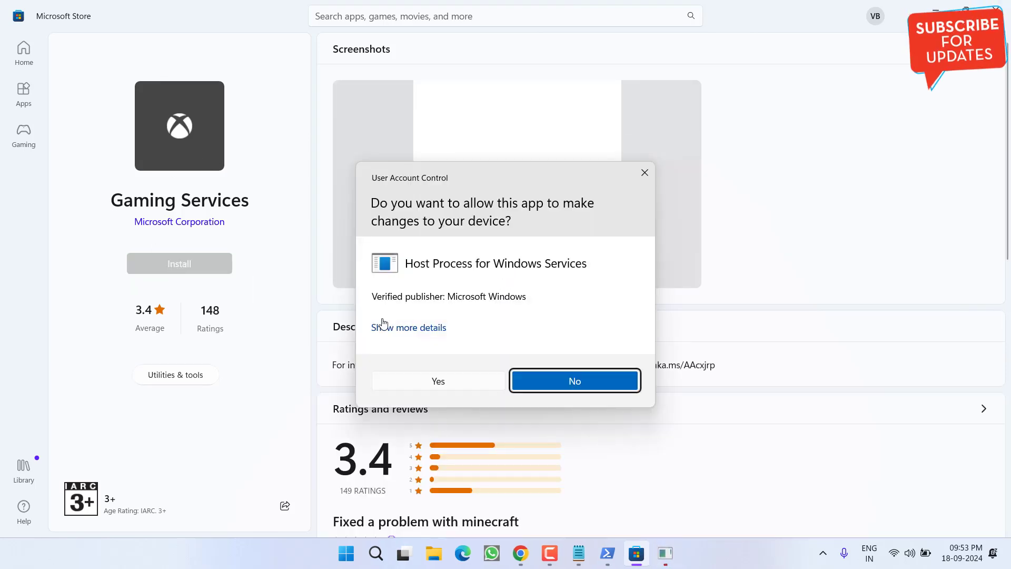
click(436, 383)
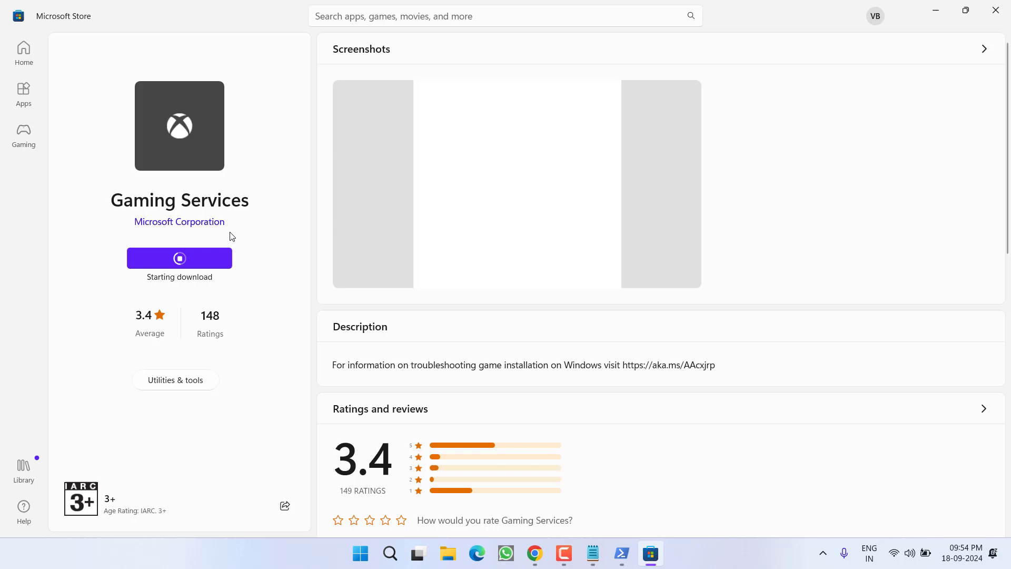
click(935, 12)
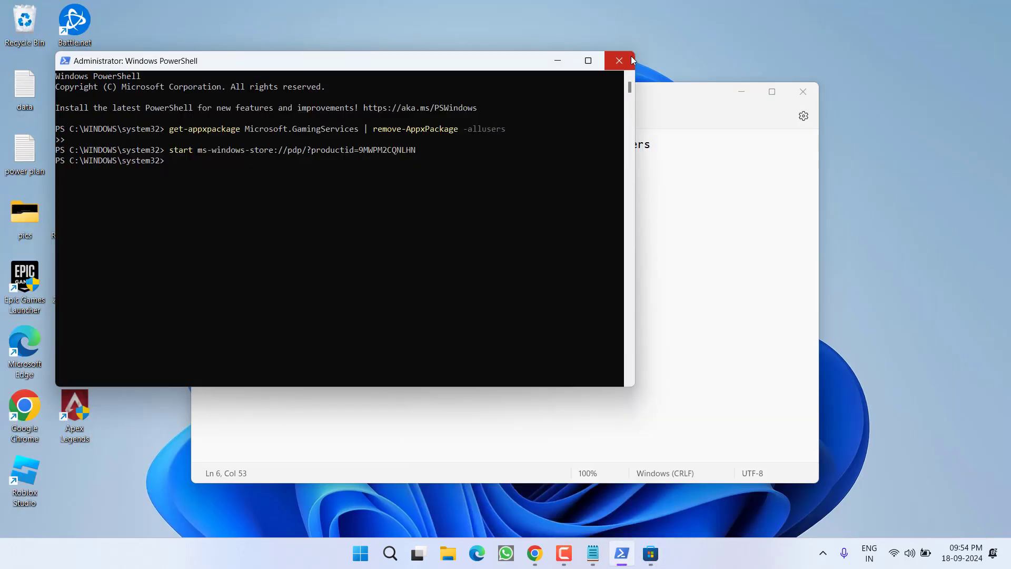
click(631, 58)
click(742, 93)
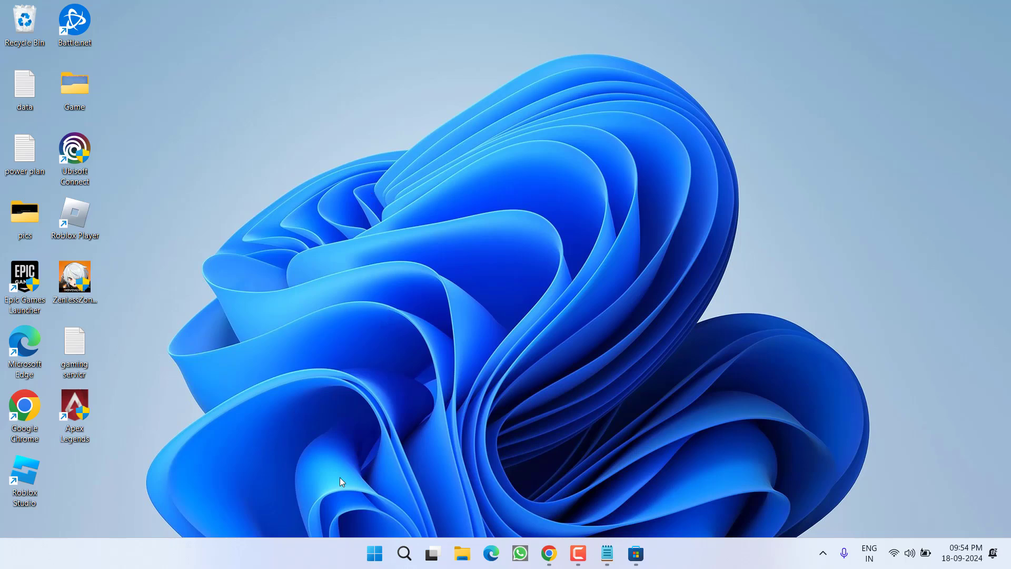
Open Network Connections via Run ncpa.cpl and bring up the Wi-Fi connection's properties
right_click(374, 553)
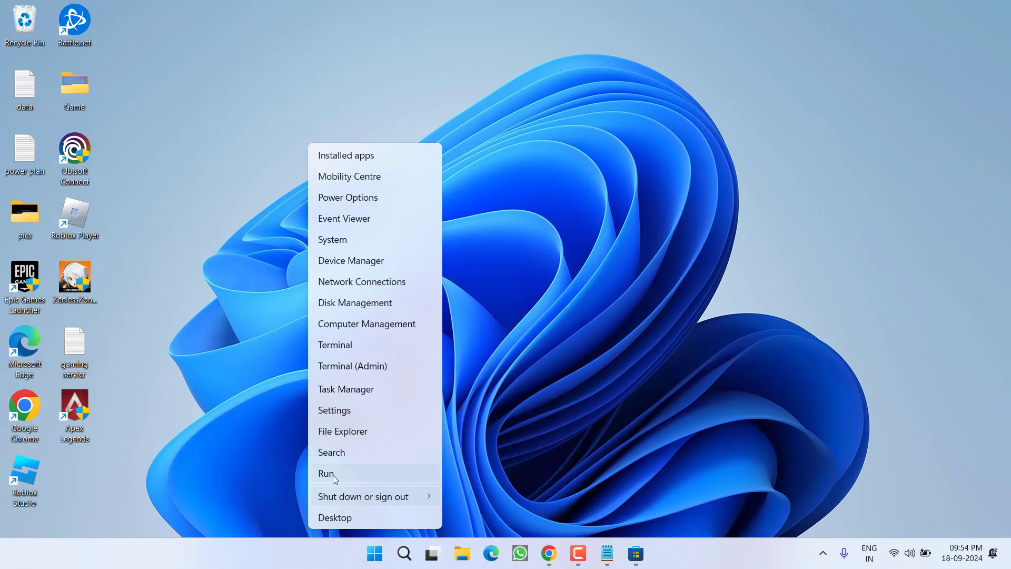
click(333, 475)
text(nc)
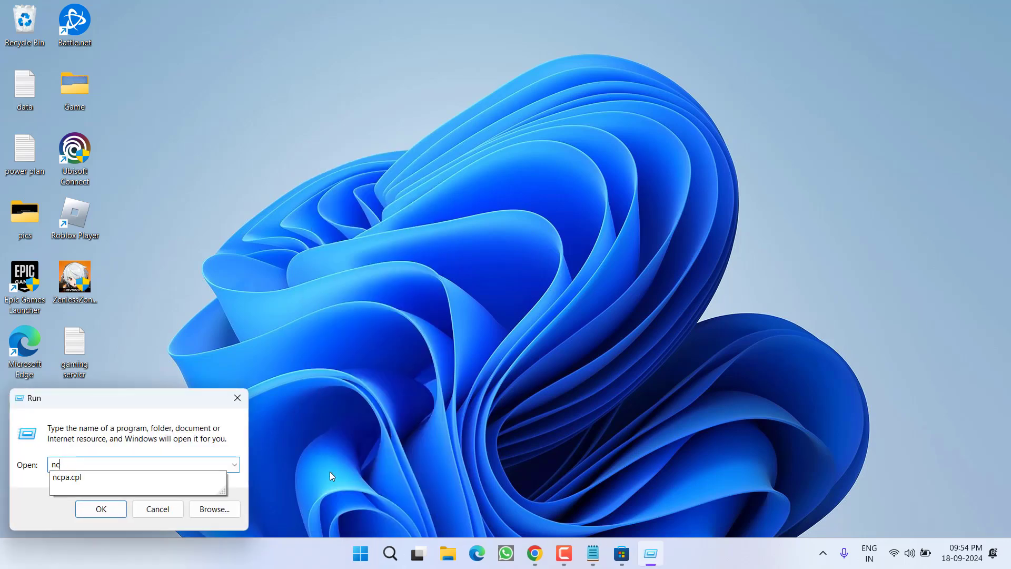
key(Down)
key(Return)
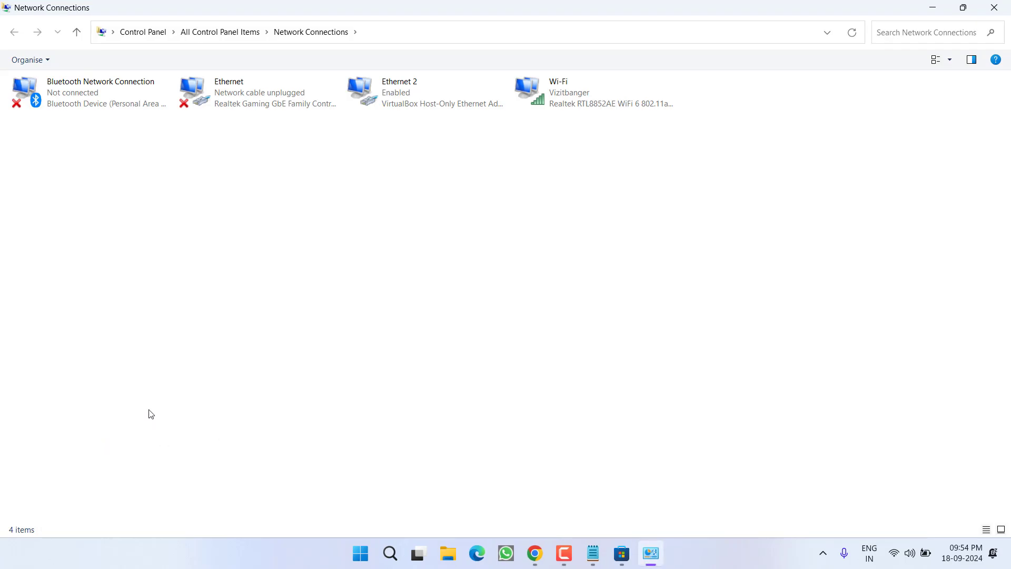
right_click(550, 110)
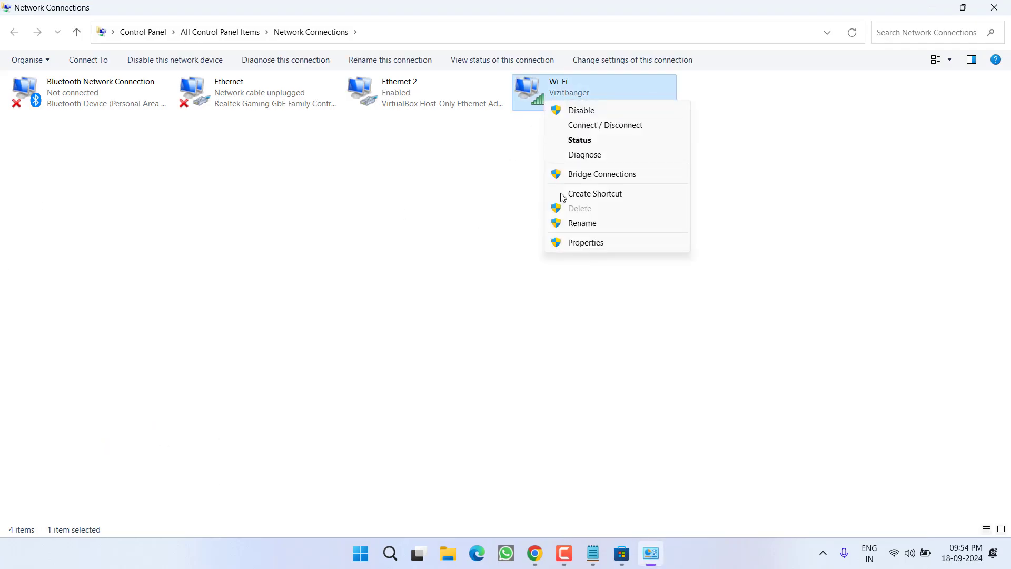
click(580, 248)
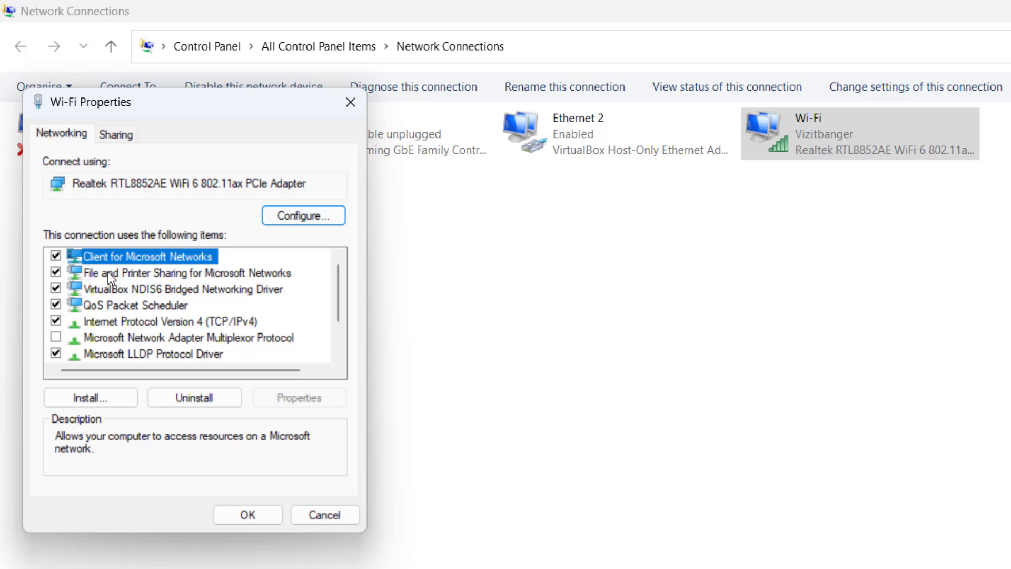
Set Wi-Fi IPv4 DNS servers to 8.8.8.8 preferred and 8.8.4.4 alternate, and save
click(144, 235)
scroll(144, 235, down, 1)
click(235, 331)
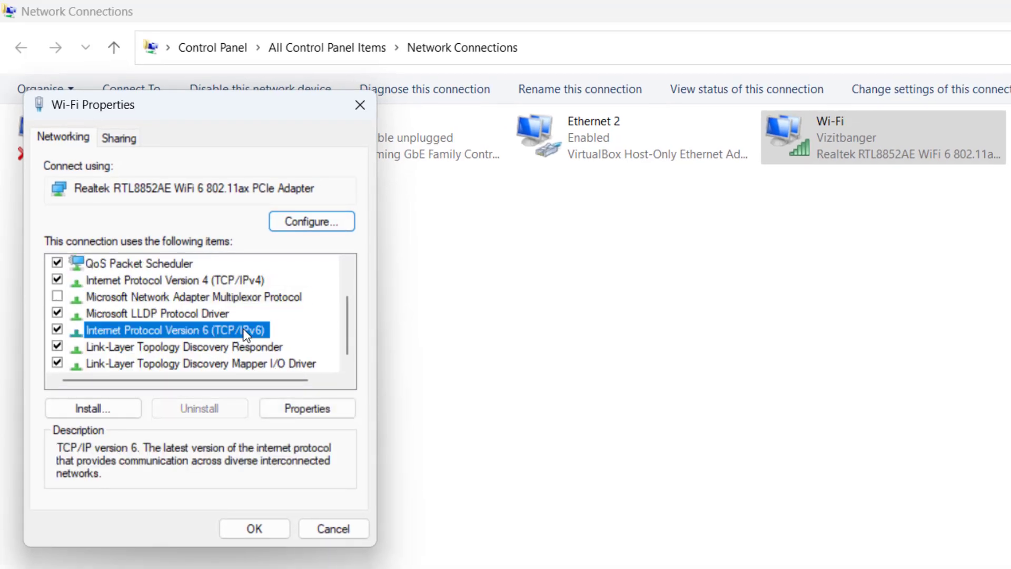
click(225, 283)
click(307, 409)
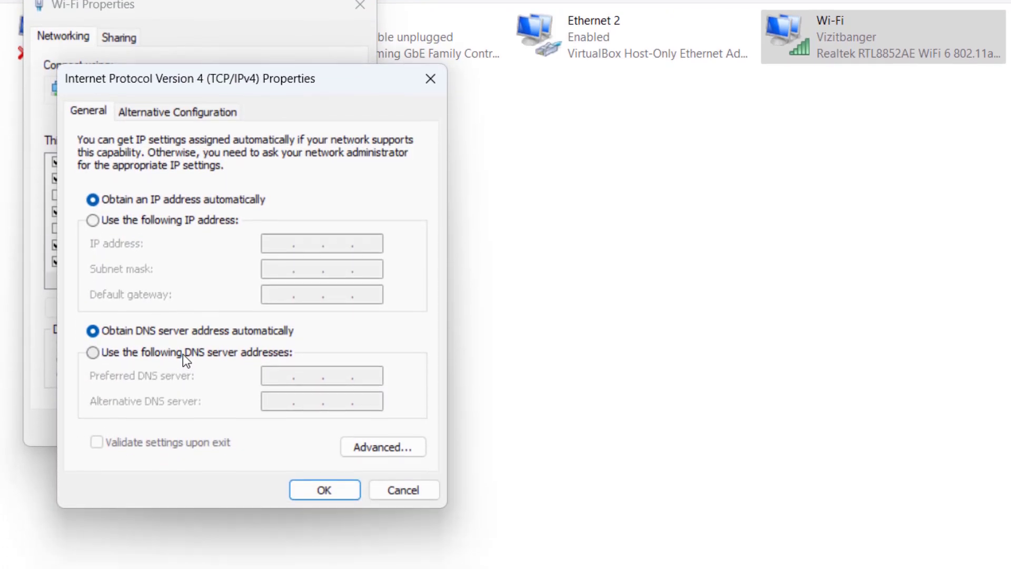
click(186, 308)
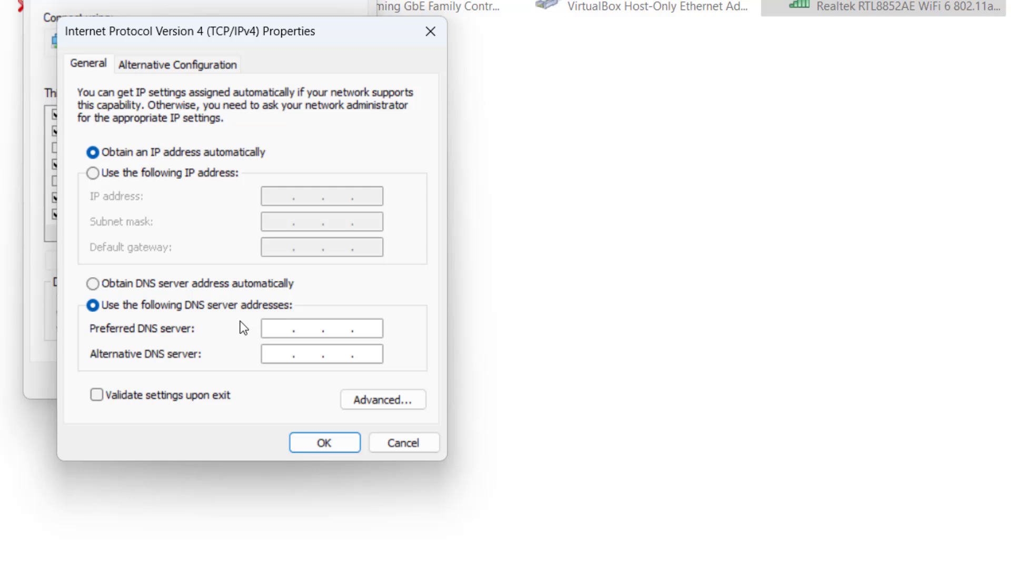
text(8.8.8.8)
key(Tab)
text(8.8.4.4)
click(340, 447)
click(267, 384)
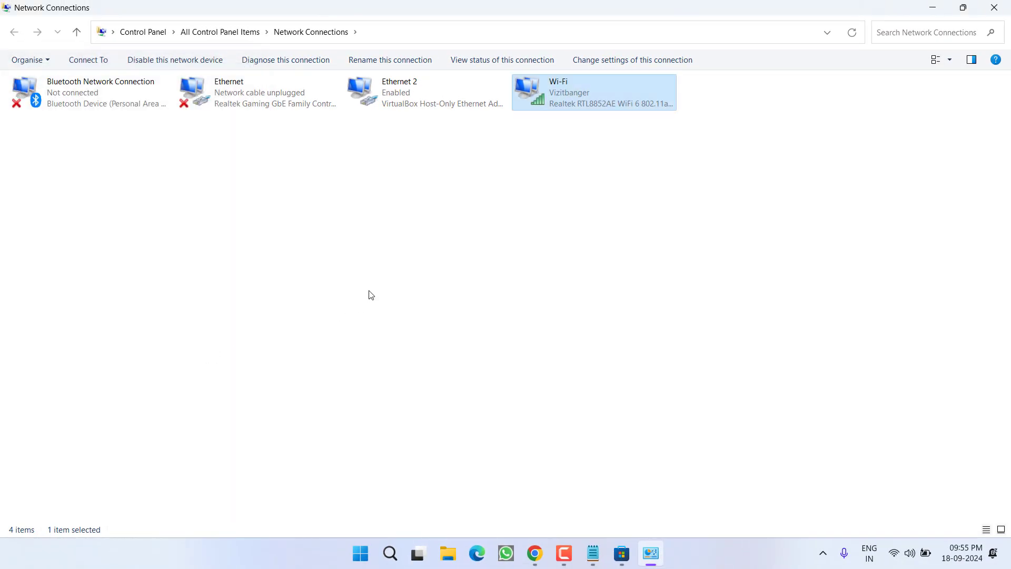
Launch Command Prompt as administrator from a 'cmd' search
key(super)
text(cmd)
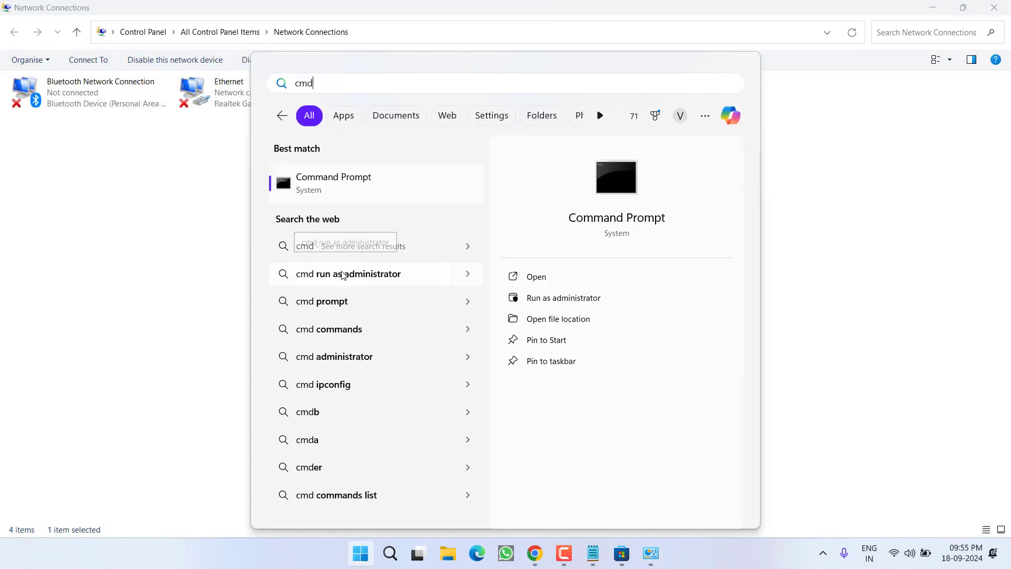
click(590, 298)
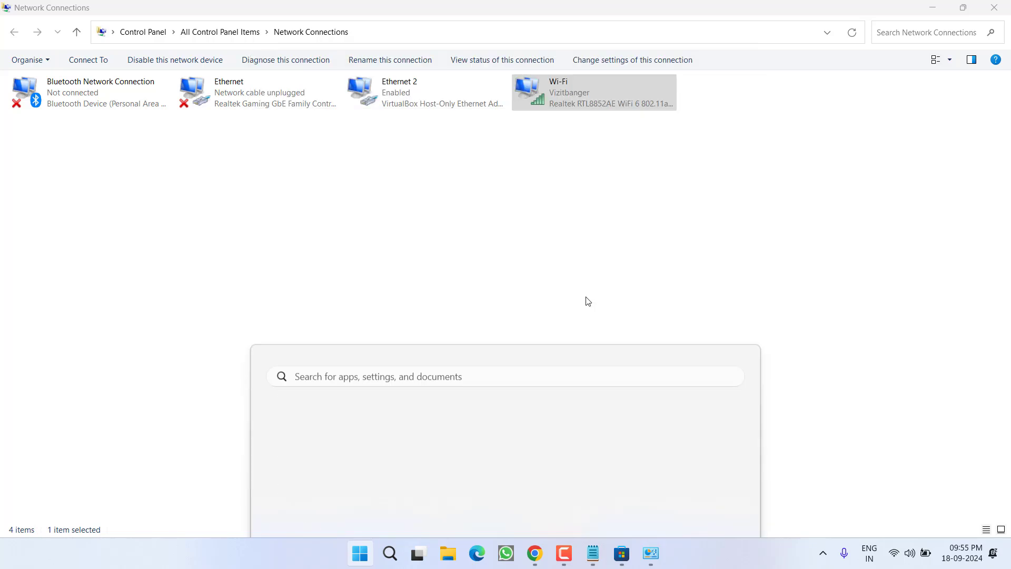
click(446, 380)
Run ipconfig /flushdns, then close Command Prompt and minimize Network Connections
text(i)
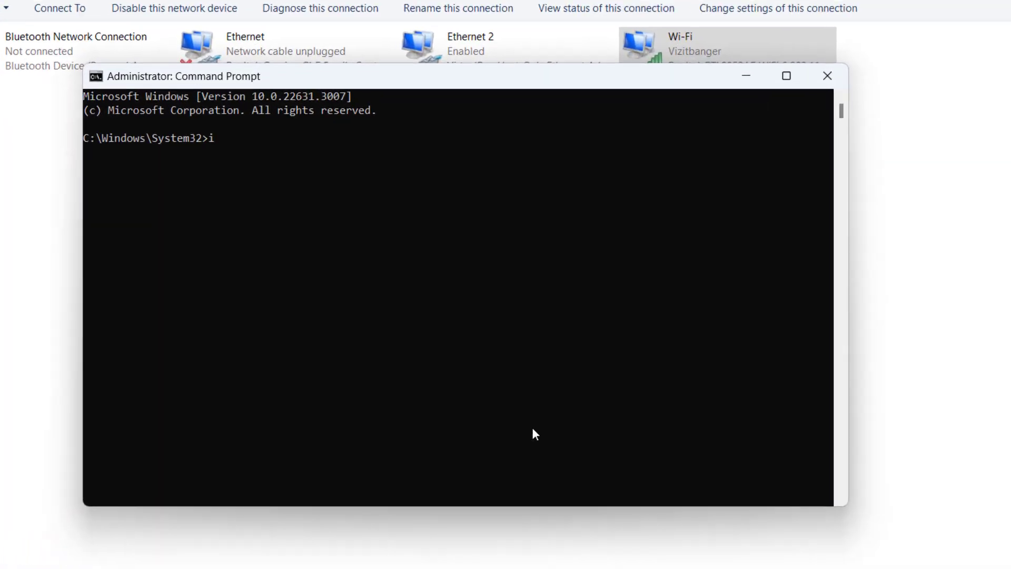
text(pconfig )
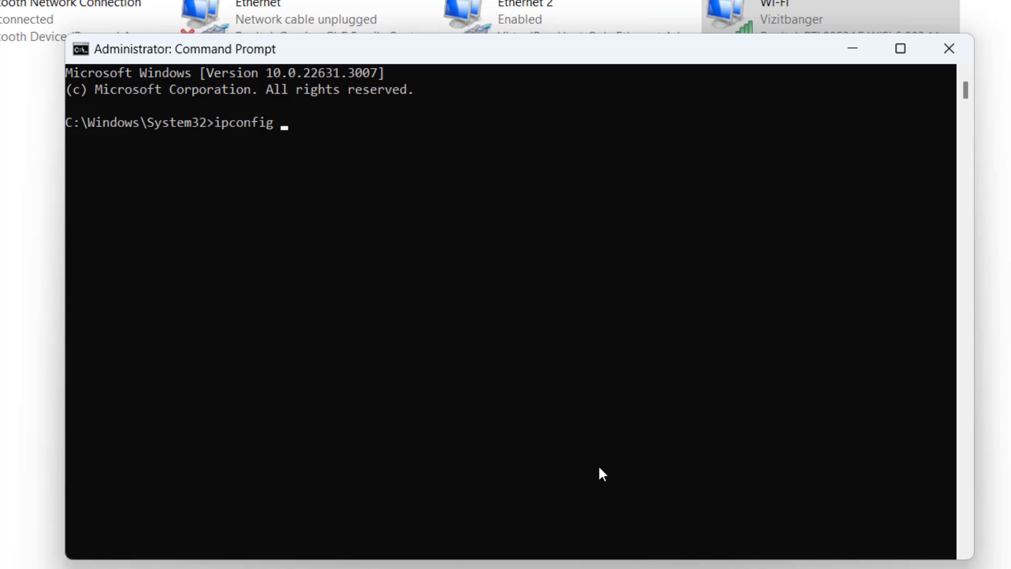
text(/flushdns)
key(Return)
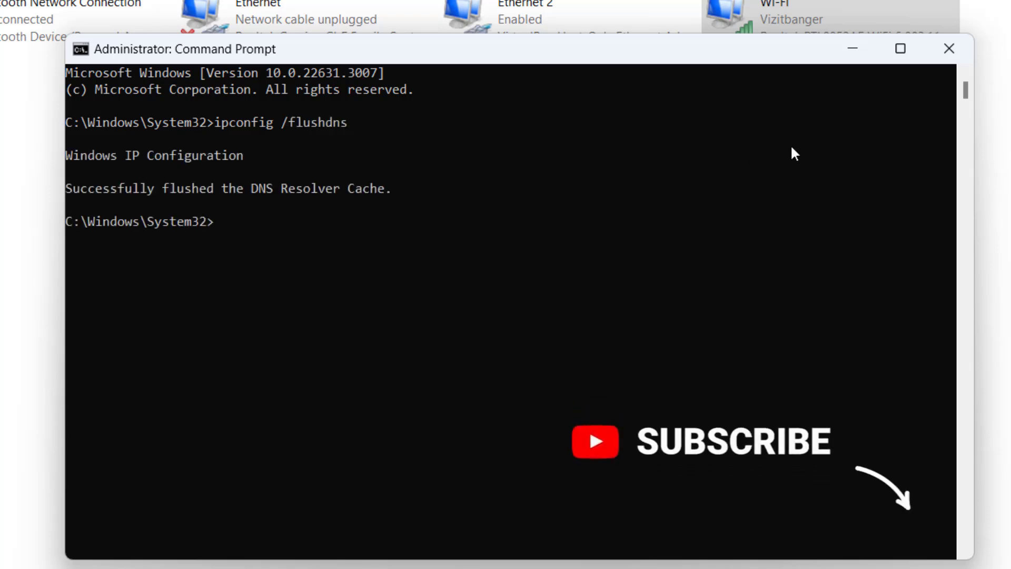
click(949, 49)
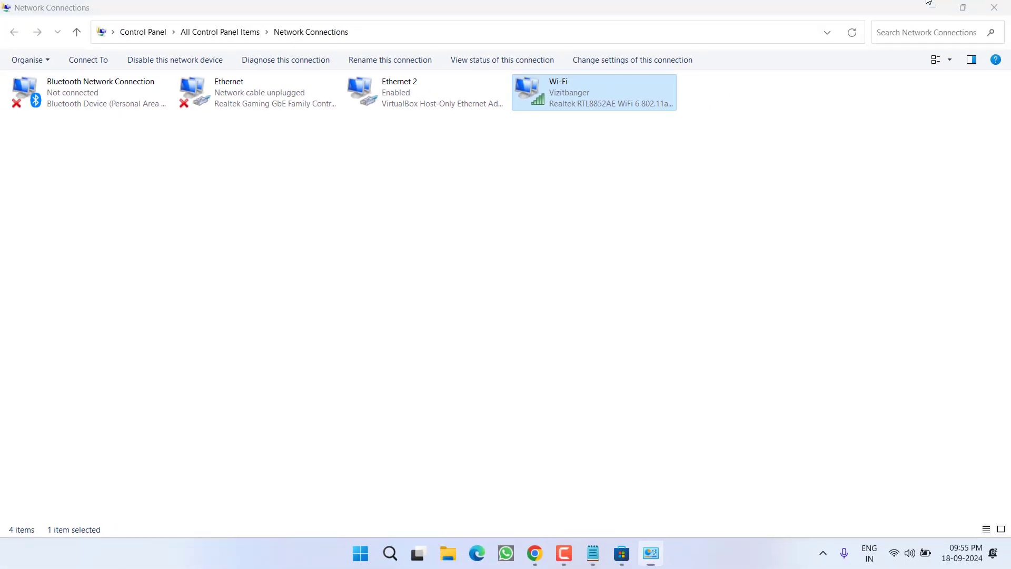
click(931, 5)
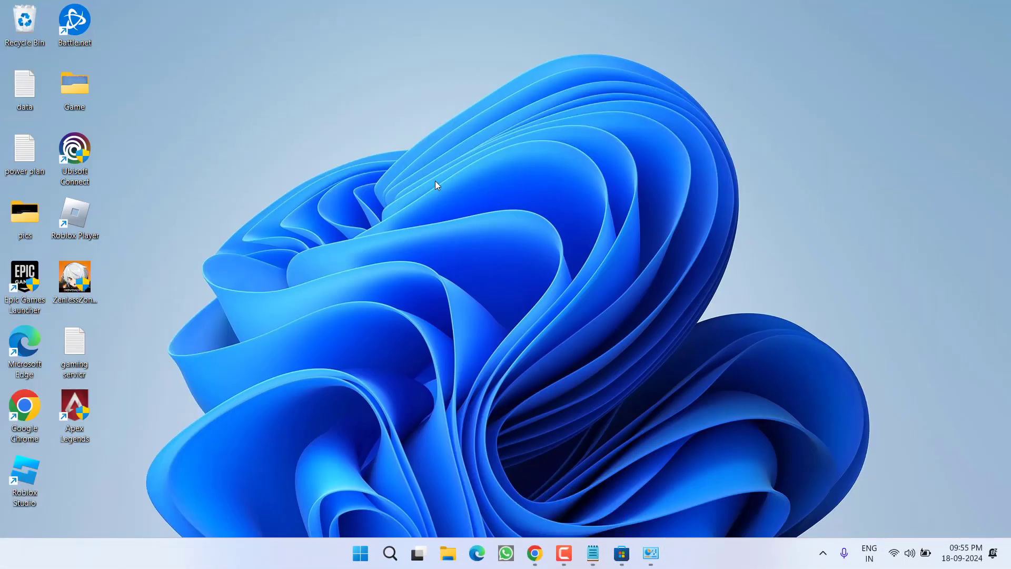